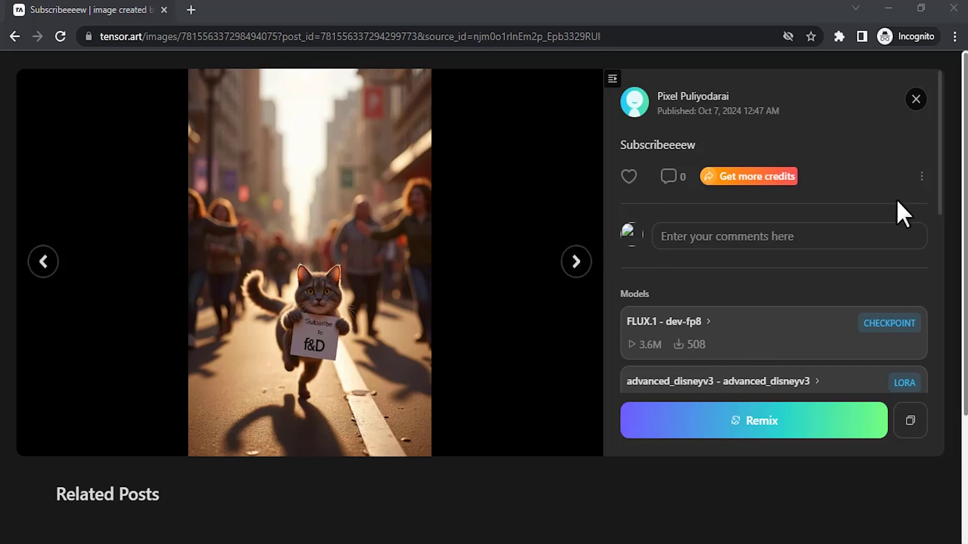
- Try Get more credits on the shared cat image post to reach the Tensor.Art home page
left_click(764, 181)
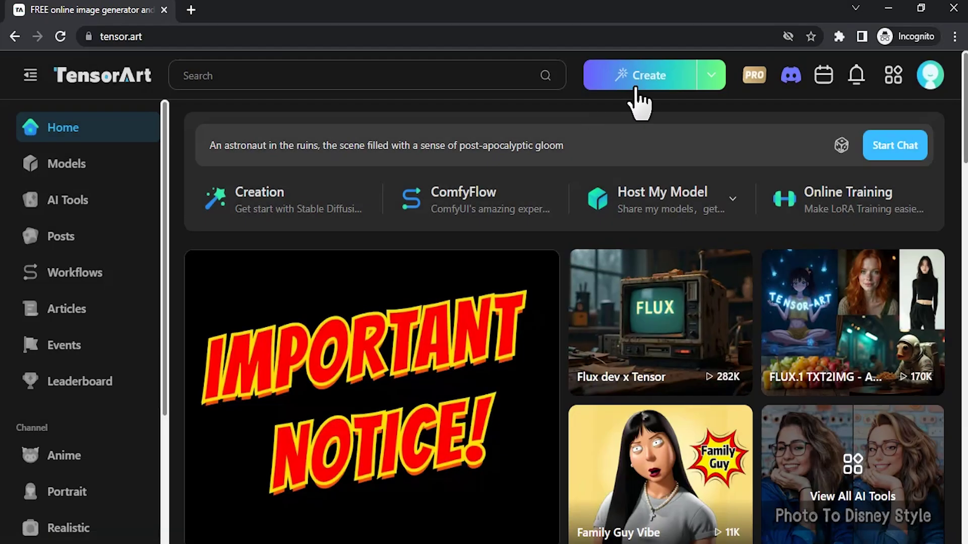
- Open the Text2Img studio with the FLUX.1 dev-fp8 model via Create
left_click(649, 83)
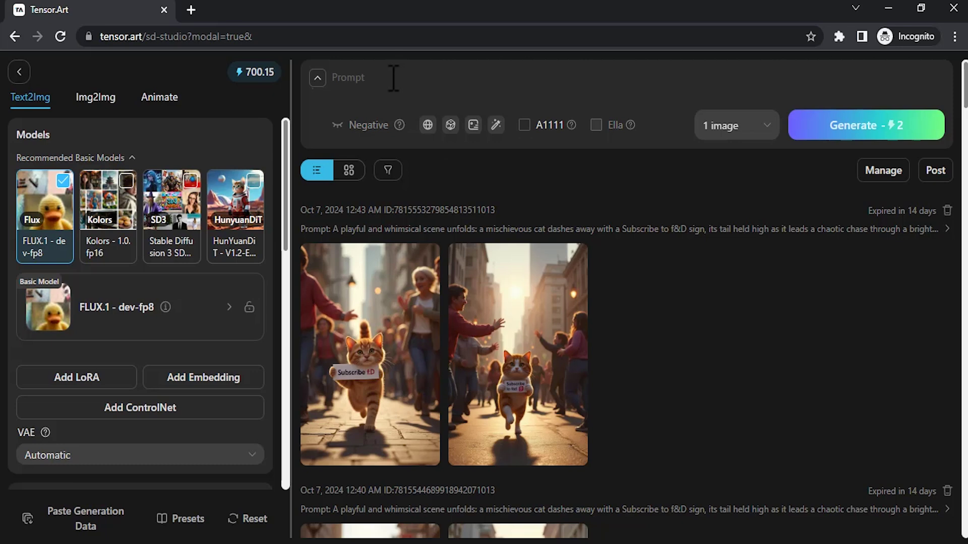
- Generate one FLUX image from the prompt 'wedding', keeping the count at 1 image
type("wedding")
left_click(721, 126)
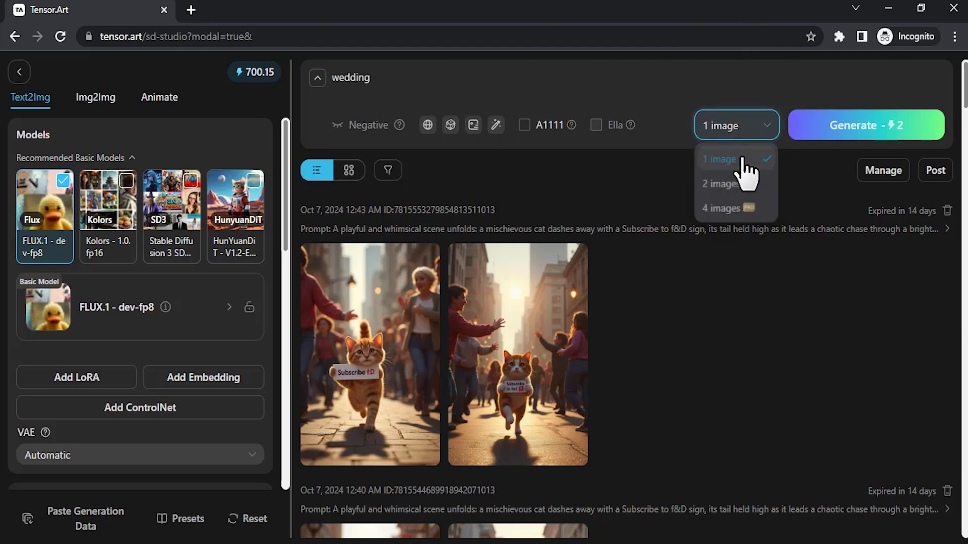
left_click(738, 162)
scroll(255, 432, "down", 5)
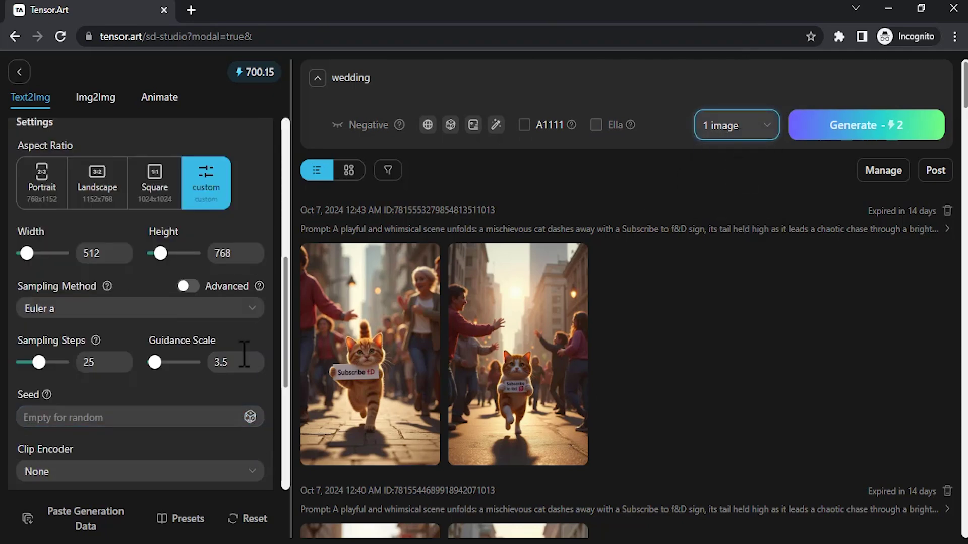
scroll(242, 356, "up", 5)
left_click(865, 135)
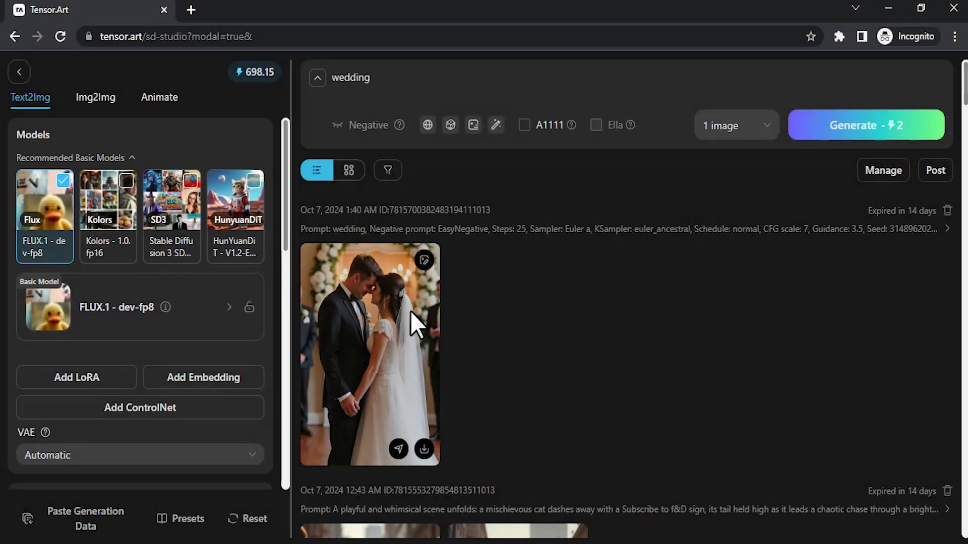
left_click(416, 324)
scroll(528, 278, "down", 6)
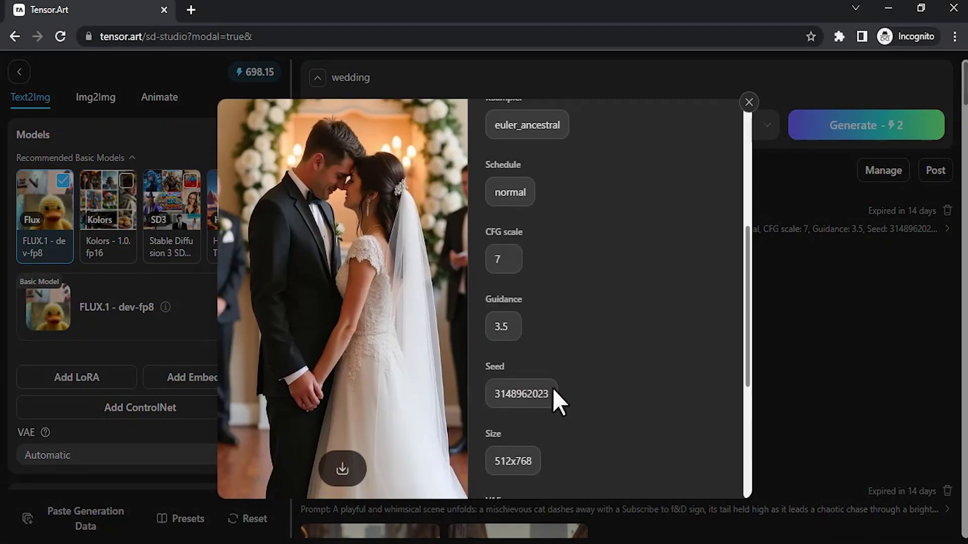
left_click_drag(551, 395, 493, 395)
right_click(519, 392)
left_click(564, 400)
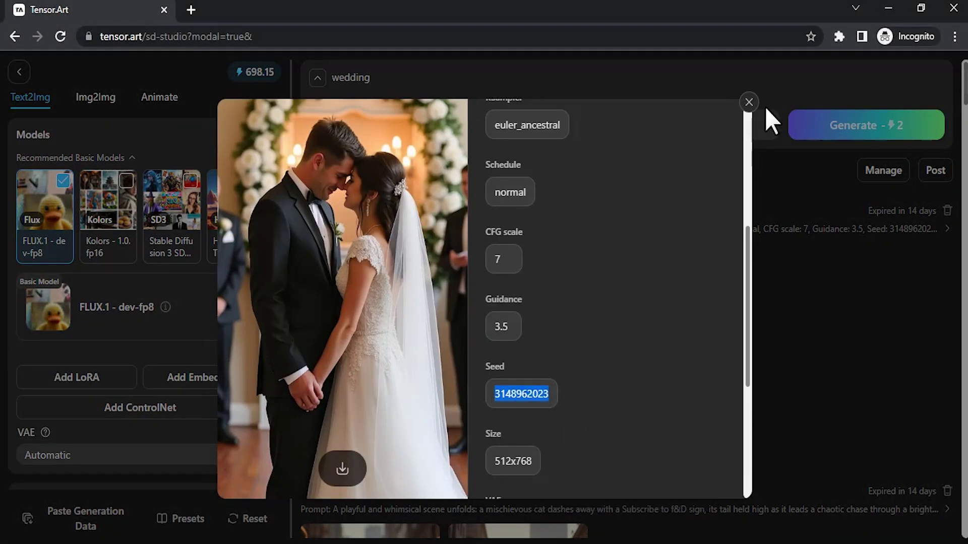
left_click(749, 102)
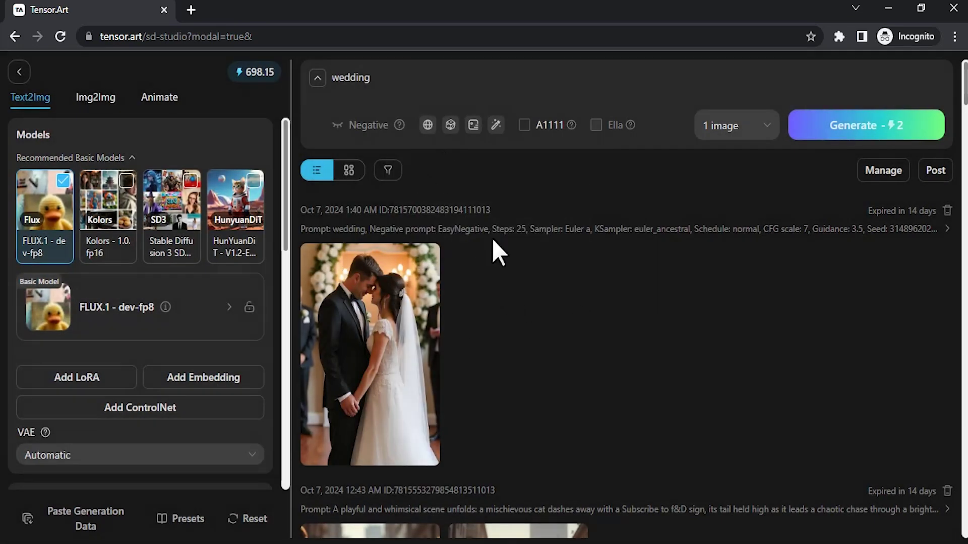
left_click(400, 324)
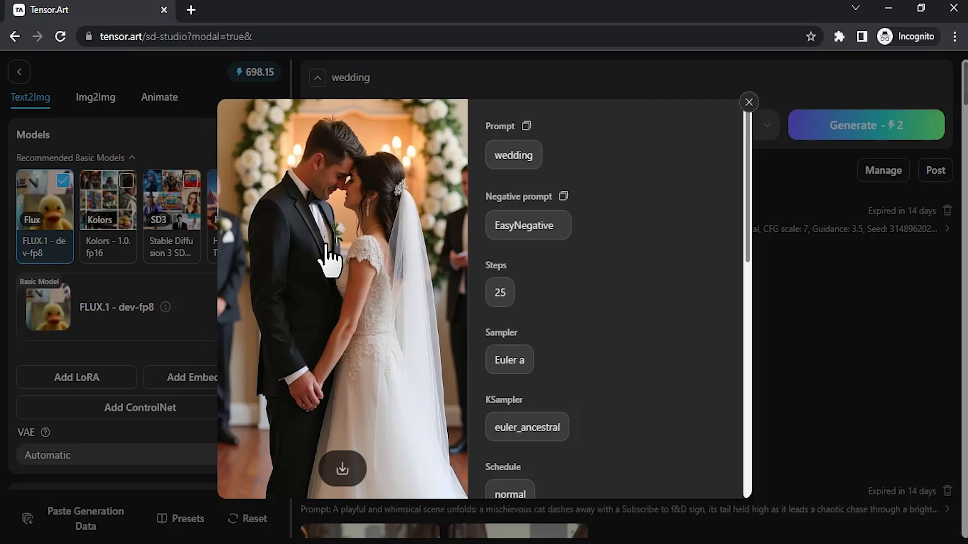
key("Escape")
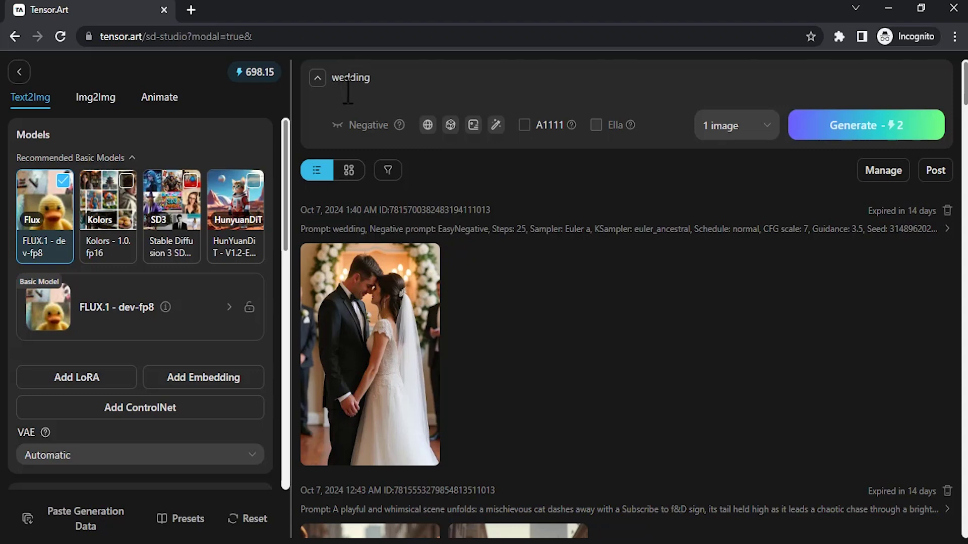
- Insert 'IMG_6565.JPG ' before 'wedding' in the prompt, correcting the typo
type("IMG_6565")
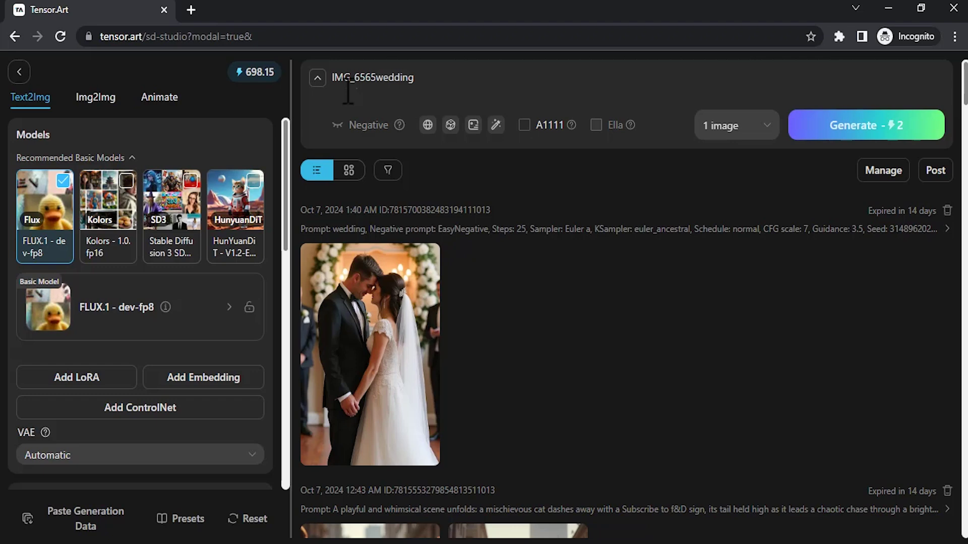
type(".P")
key("BackSpace")
type("jPG")
scroll(198, 277, "down", 8)
left_click(80, 417)
right_click(80, 418)
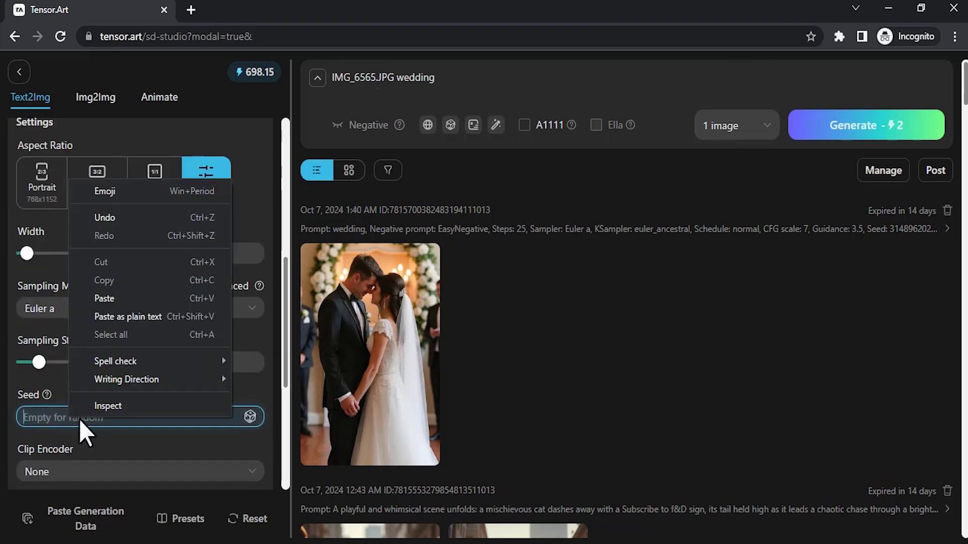
left_click(134, 298)
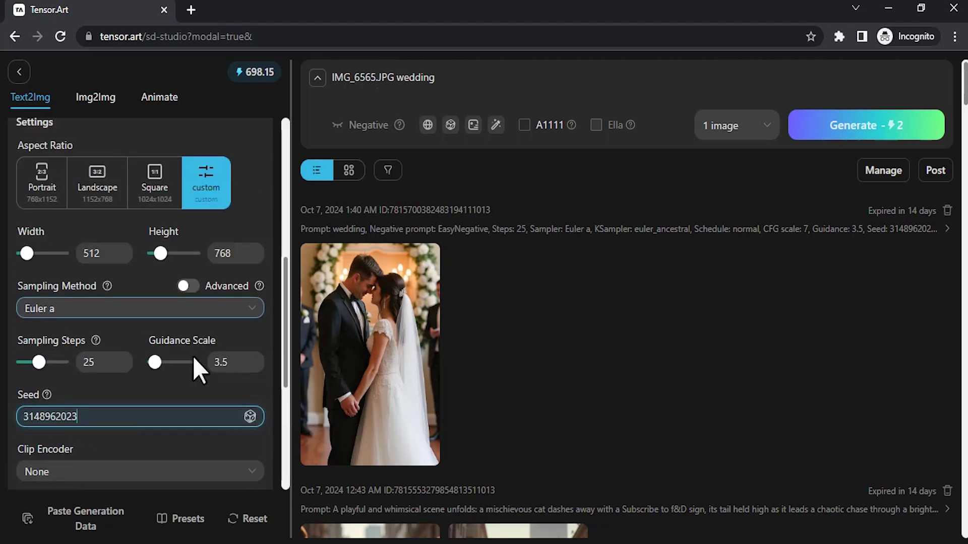
left_click(396, 328)
scroll(534, 383, "down", 6)
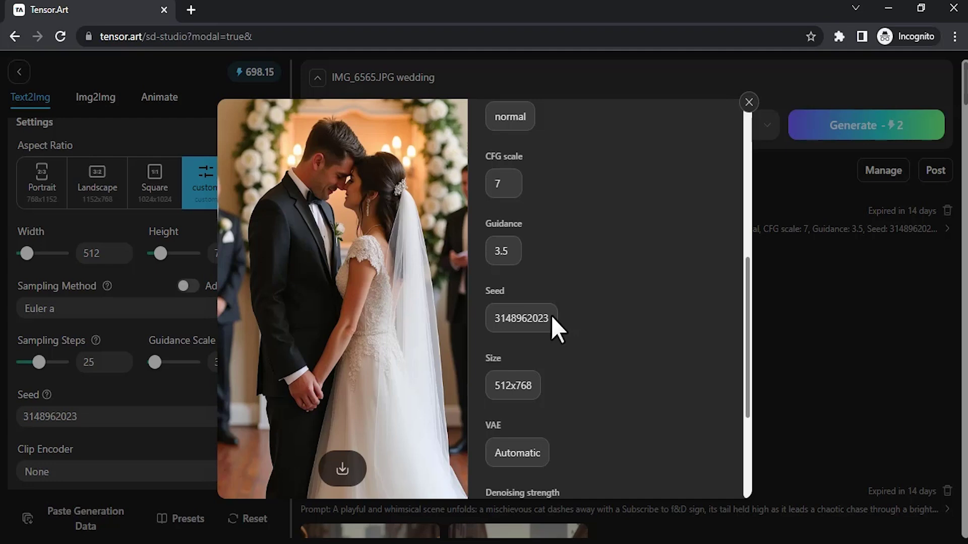
left_click(749, 102)
scroll(80, 363, "down", 2)
- Generate an image from the 'IMG_6565.JPG wedding' prompt with that seed
left_click(395, 80)
key("shift+Home")
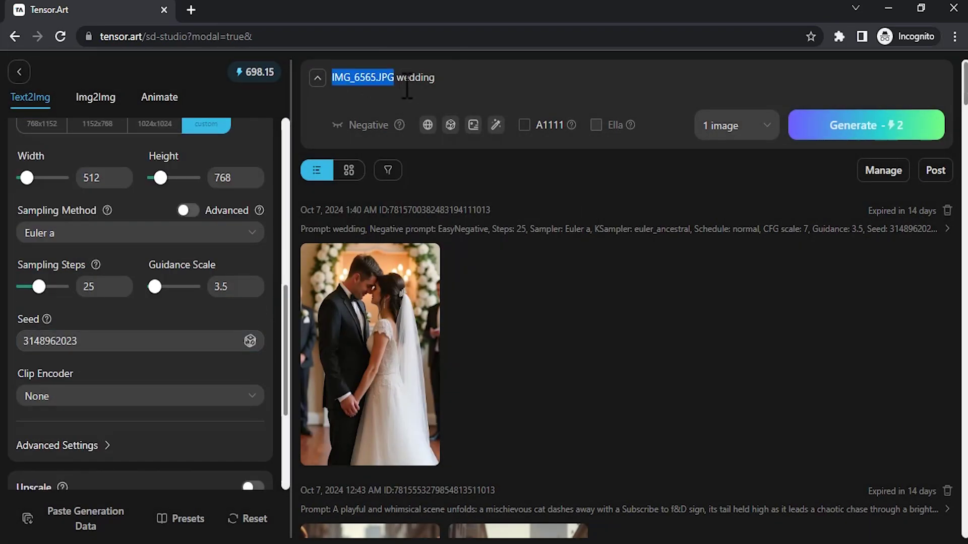
left_click(407, 87)
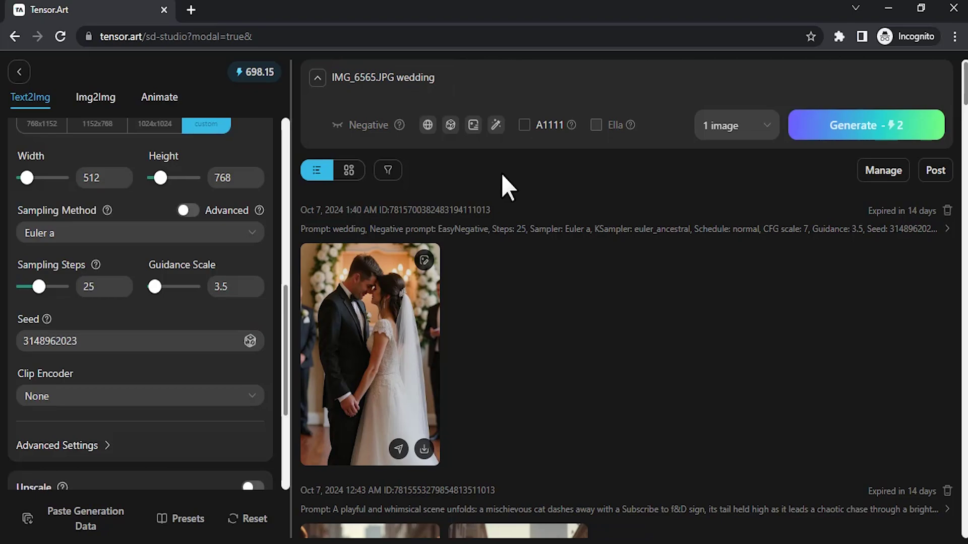
left_click(885, 126)
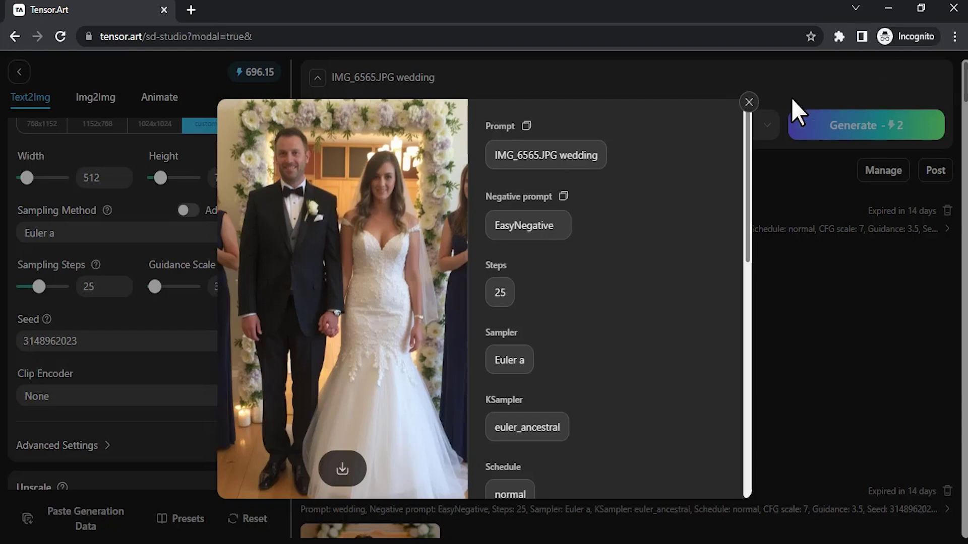
- Open the plain wedding and IMG_6565.JPG wedding images' details in turn to compare them
left_click(748, 102)
scroll(314, 471, "down", 3)
left_click(357, 400)
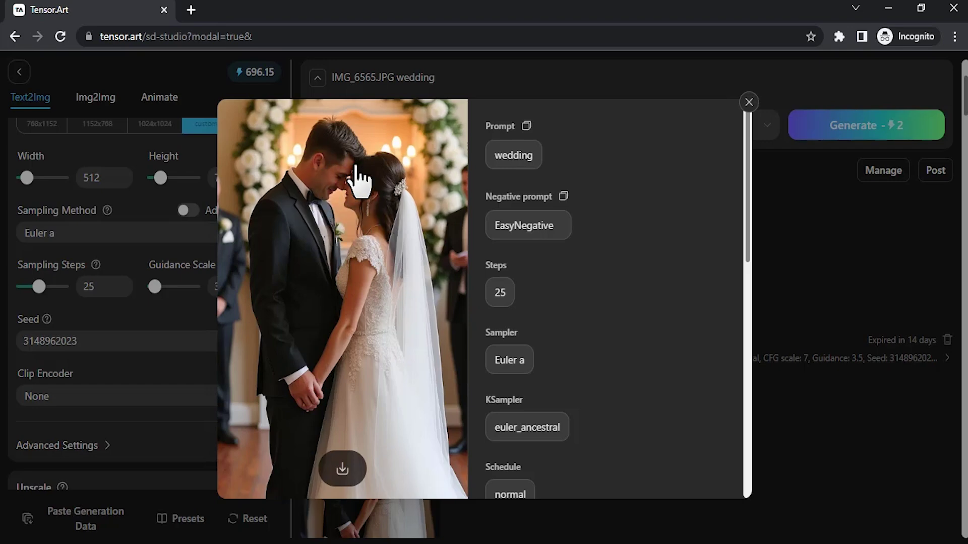
left_click(748, 103)
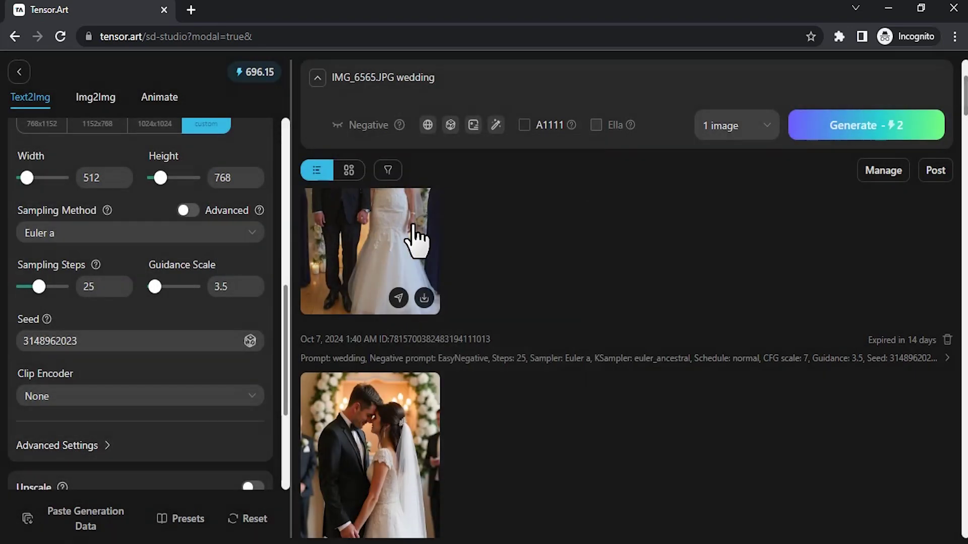
scroll(403, 252, "up", 1)
left_click(373, 308)
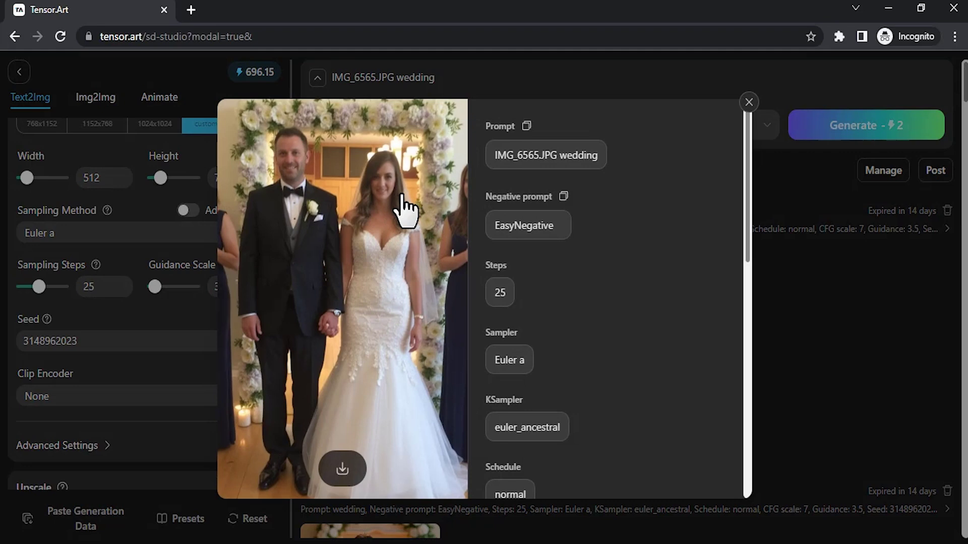
scroll(404, 242, "down", 1)
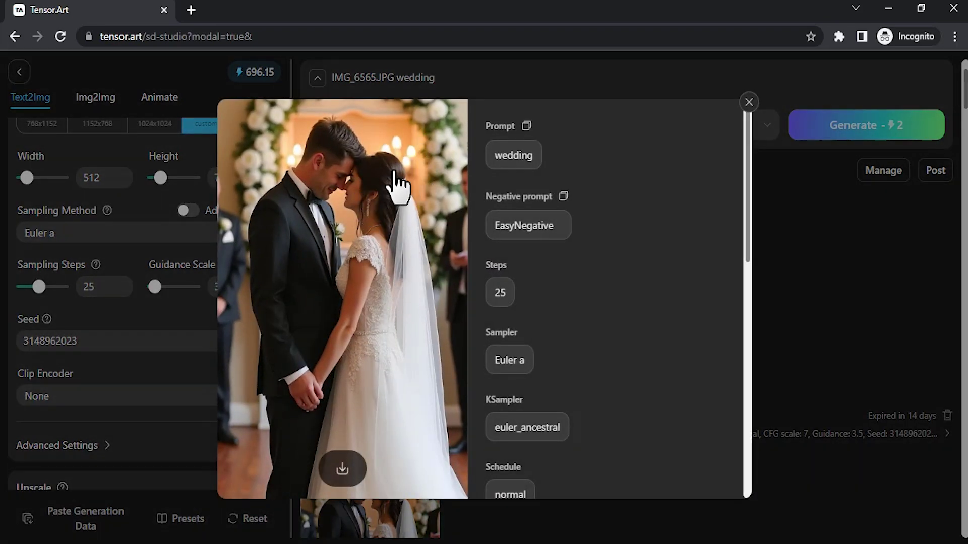
left_click(747, 103)
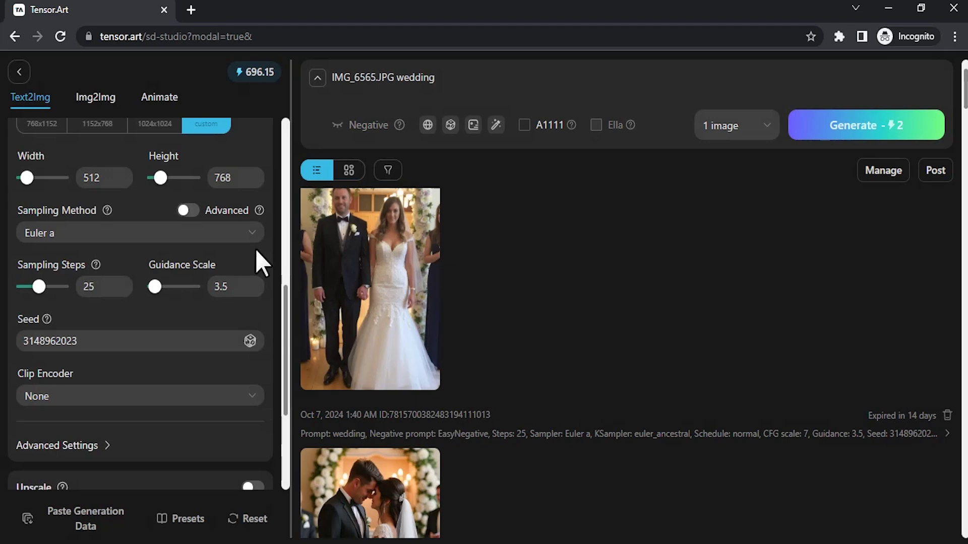
- Review the IMG_6565.JPG wedding result's details, highlighting the IMG_6565.JPG prompt prefix, and close it
left_click(402, 259)
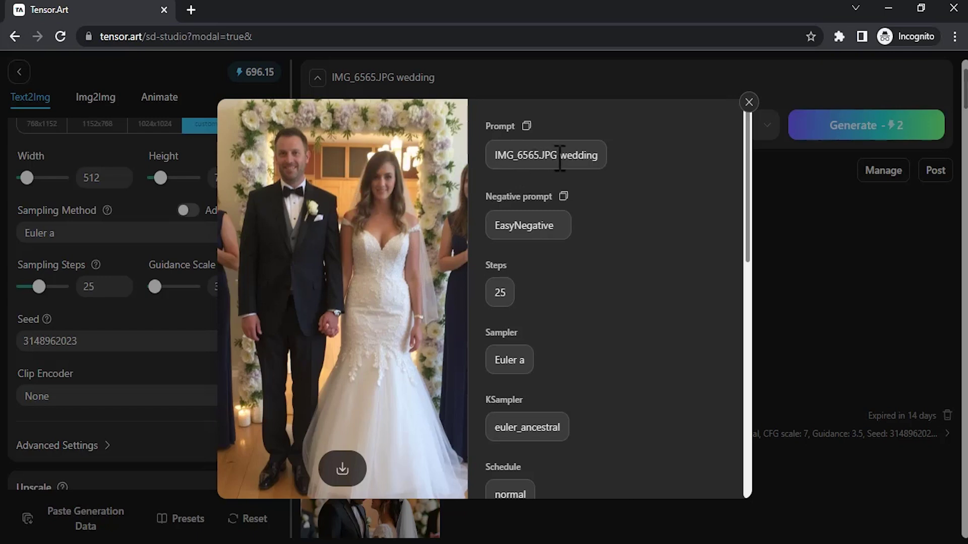
left_click_drag(560, 158, 492, 160)
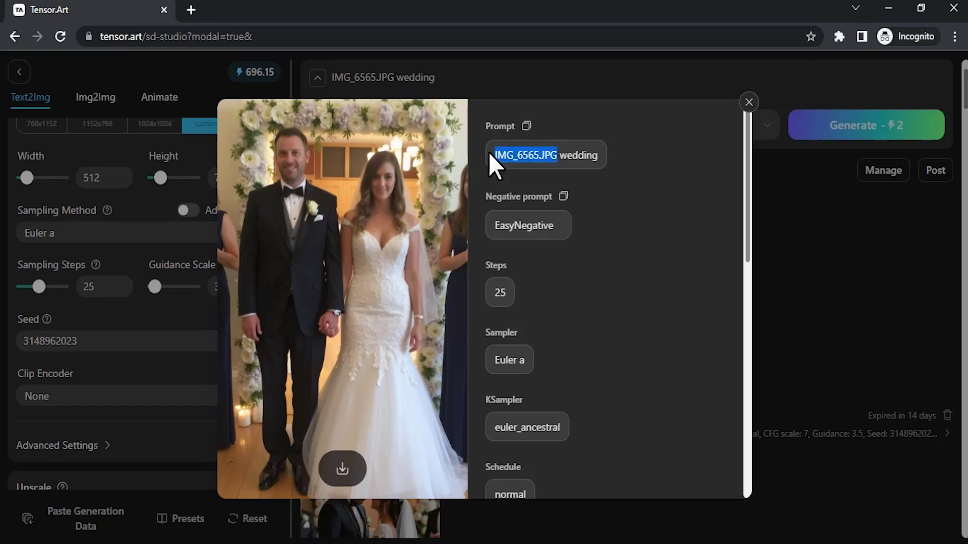
left_click(561, 155)
mouse_move(557, 155)
left_mouse_down()
mouse_move(498, 156)
mouse_move(565, 155)
mouse_move(543, 156)
left_mouse_up()
left_click(517, 159)
left_click(545, 159)
left_click(549, 155)
left_click(749, 102)
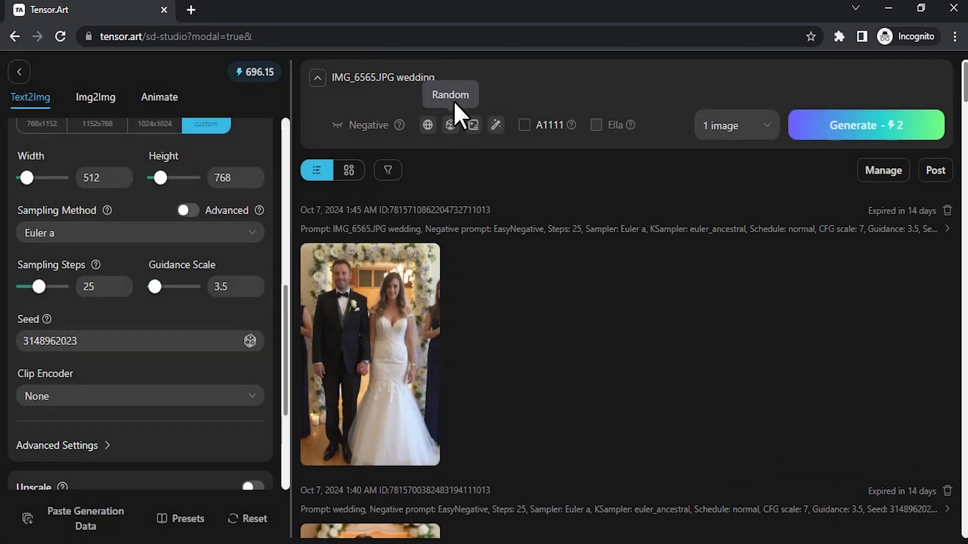
- Select the word 'wedding' at the end of the 'IMG_6565.JPG wedding' prompt
key("shift+Left")
key("shift+Left")
key("shift+Left")
key("shift+Left")
key("shift+Left")
key("shift+Left")
key("shift+Left")
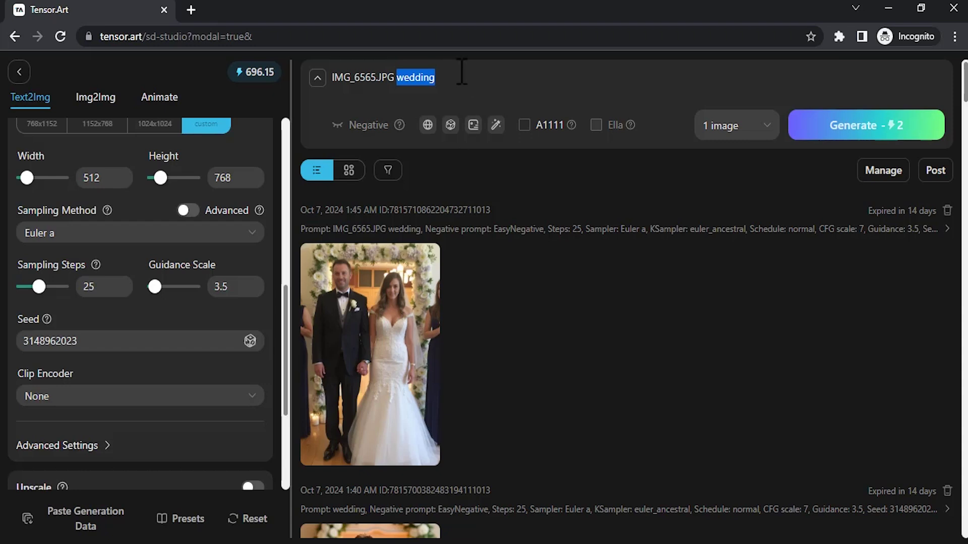
left_click_drag(429, 77, 681, 64)
left_click(568, 77)
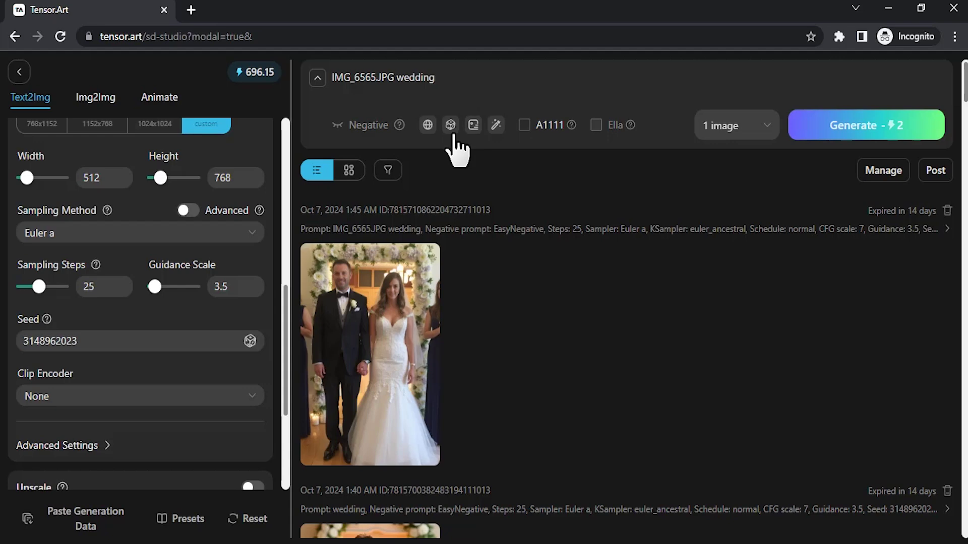
scroll(453, 182, "down", 3)
scroll(361, 403, "down", 2)
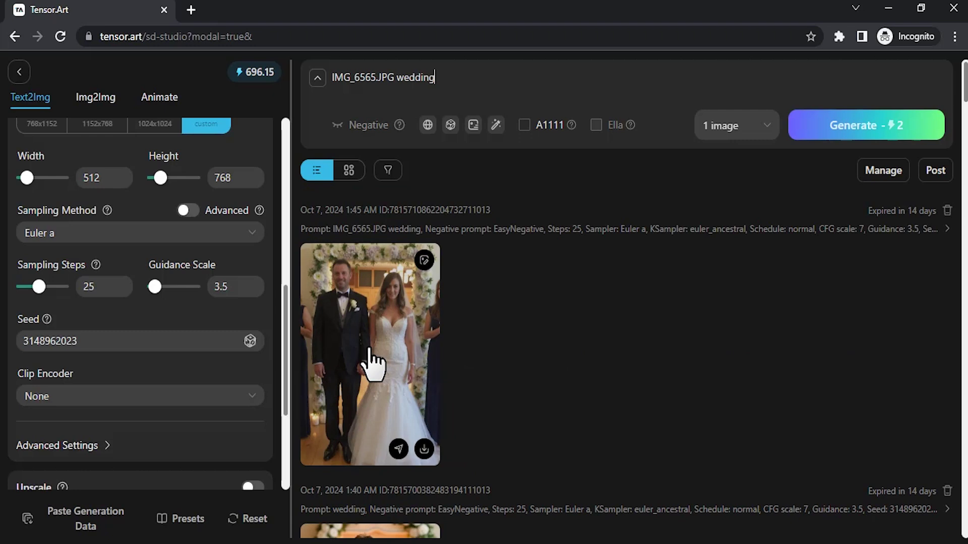
left_click_drag(448, 75, 403, 75)
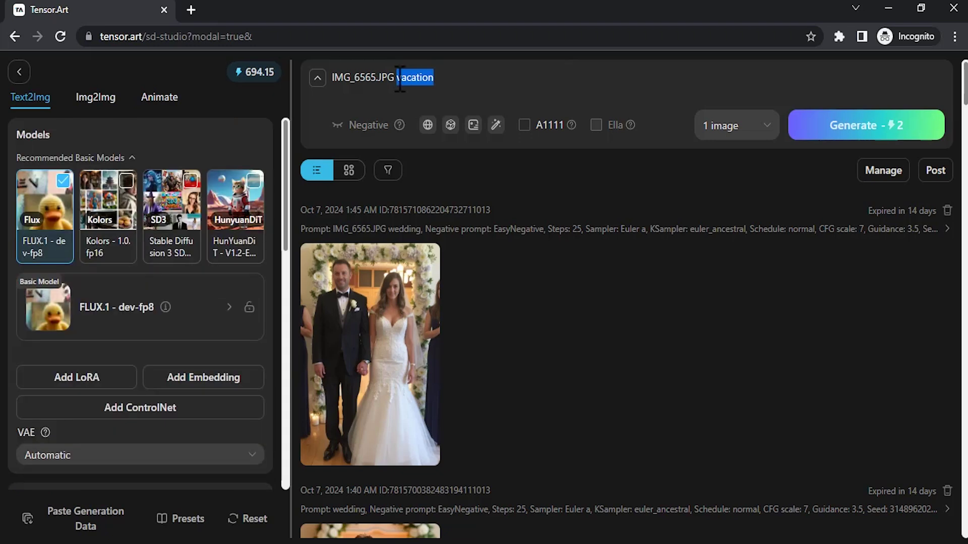
- Replace 'wedding' with 'graduation' and generate an image from 'IMG_6565.JPG graduation'
key("BackSpace")
type("graduation")
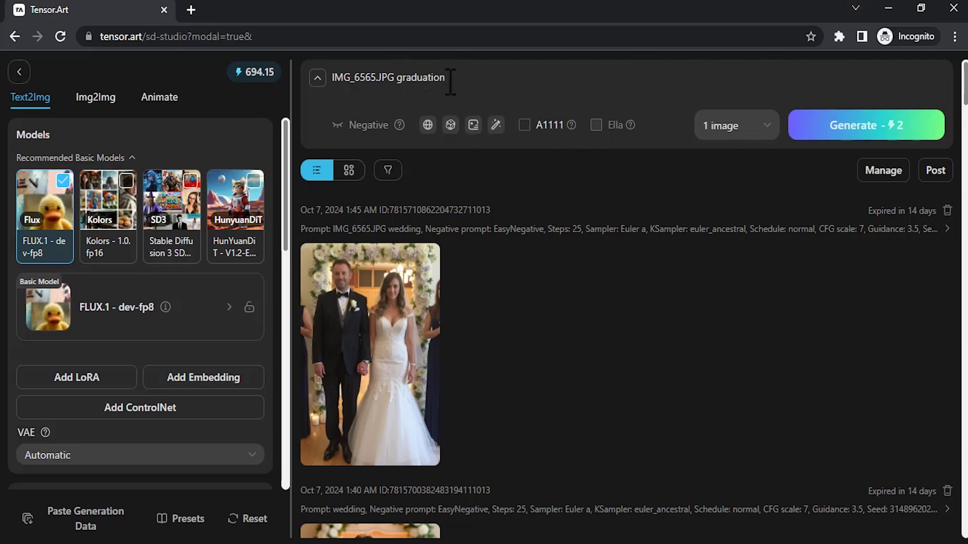
left_click_drag(396, 77, 306, 76)
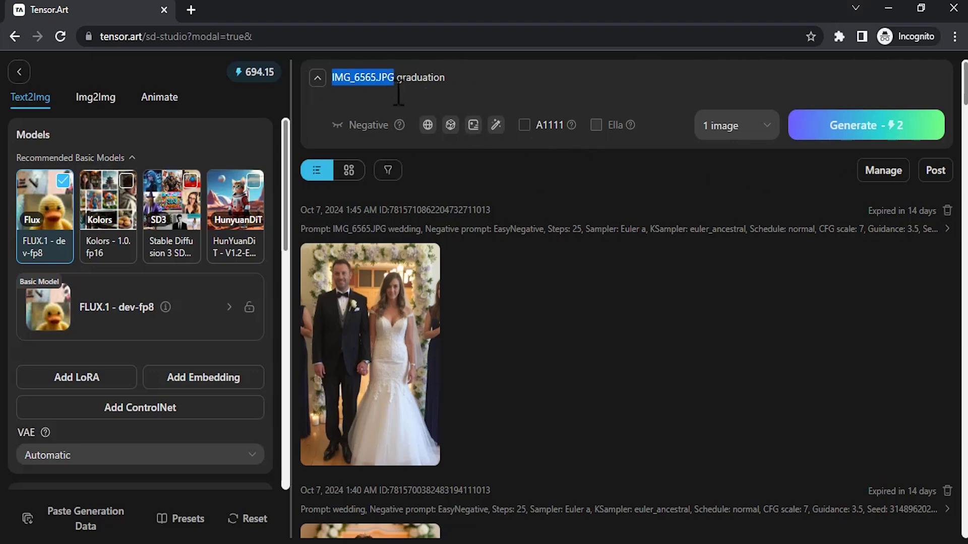
left_click(863, 127)
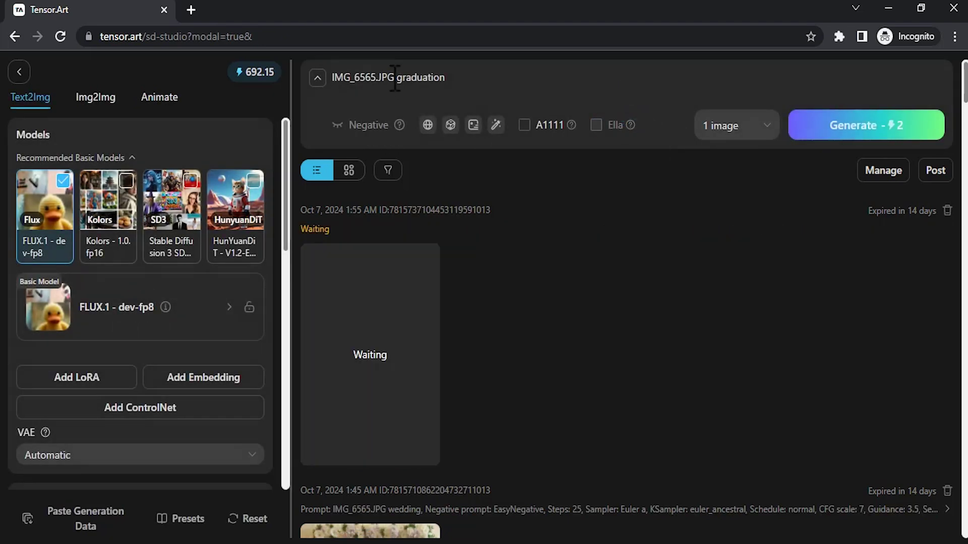
left_click_drag(395, 77, 265, 103)
key("BackSpace")
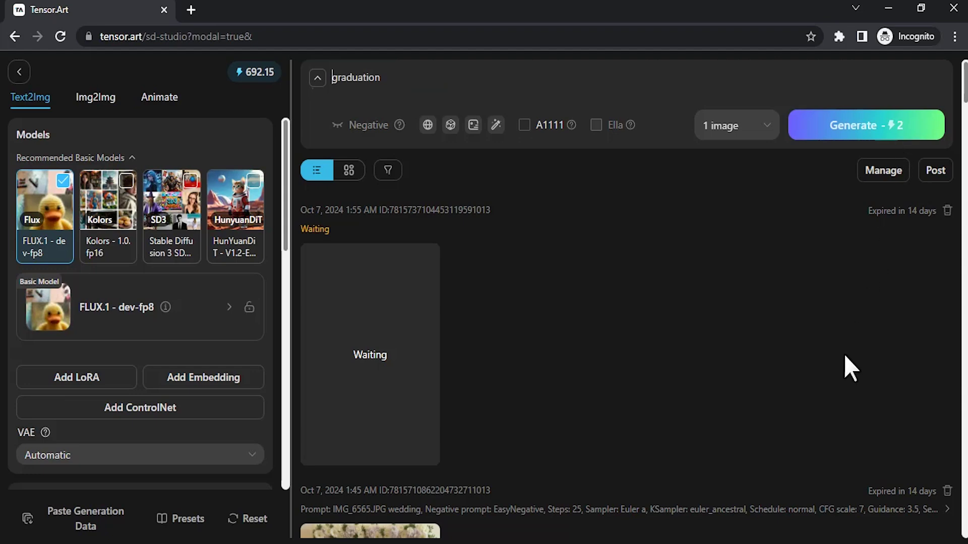
scroll(125, 380, "down", 8)
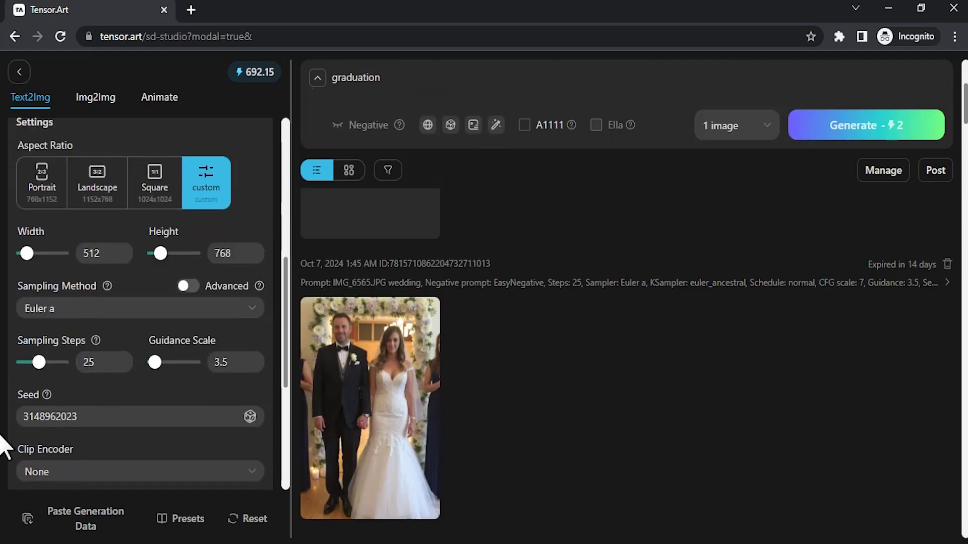
double_click(93, 417)
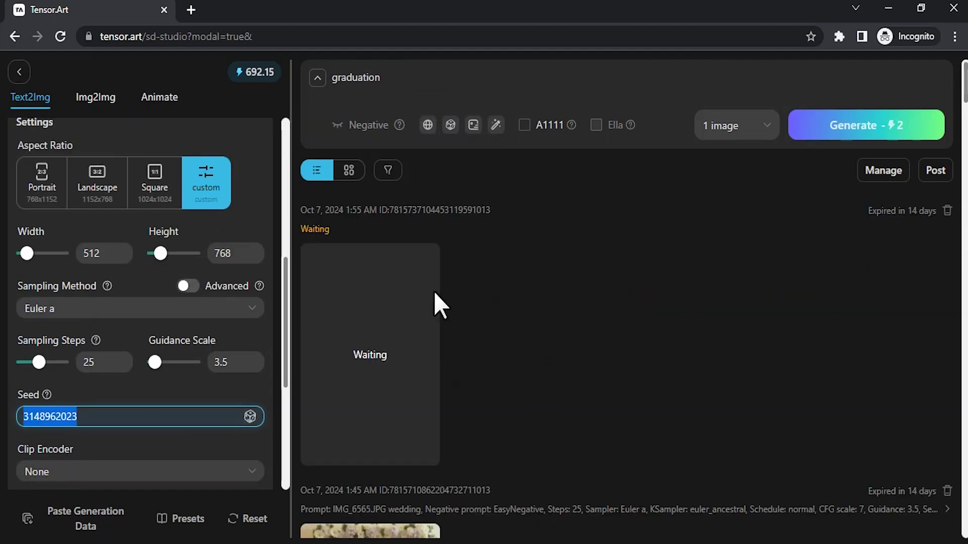
scroll(248, 296, "up", 8)
left_click(898, 129)
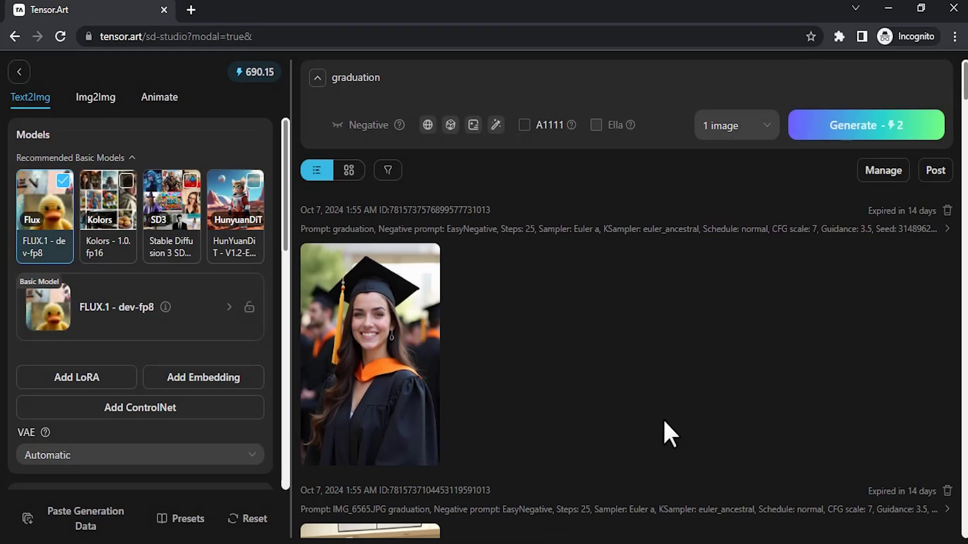
- Inspect the plain graduation portrait's details, highlighting its 'graduation' prompt, and close the view
scroll(664, 421, "down", 3)
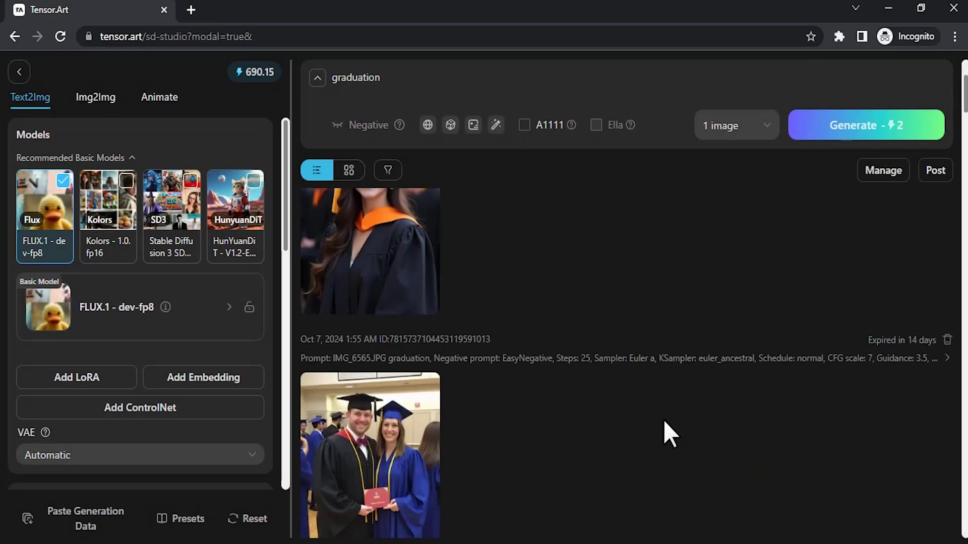
scroll(663, 419, "down", 3)
scroll(613, 396, "up", 4)
scroll(612, 394, "down", 1)
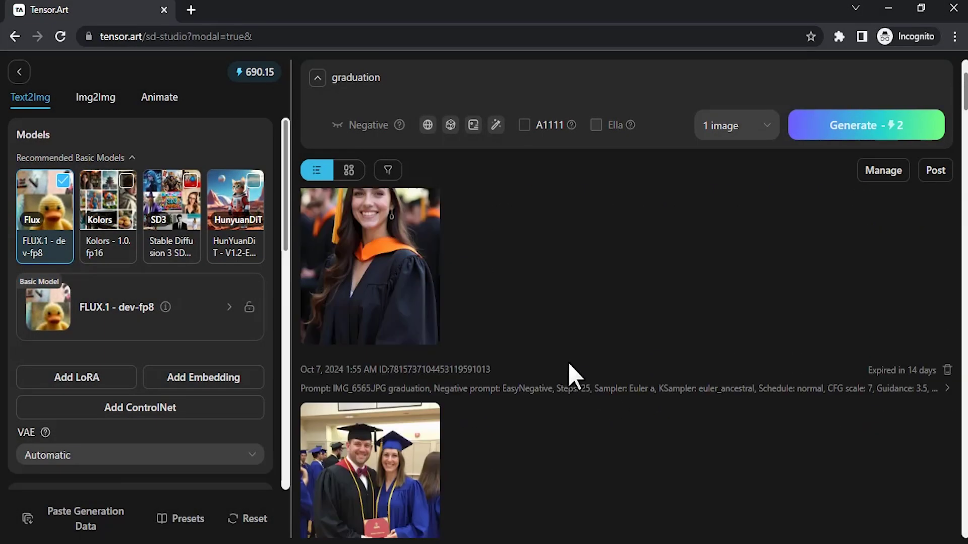
scroll(569, 364, "down", 3)
scroll(553, 373, "up", 2)
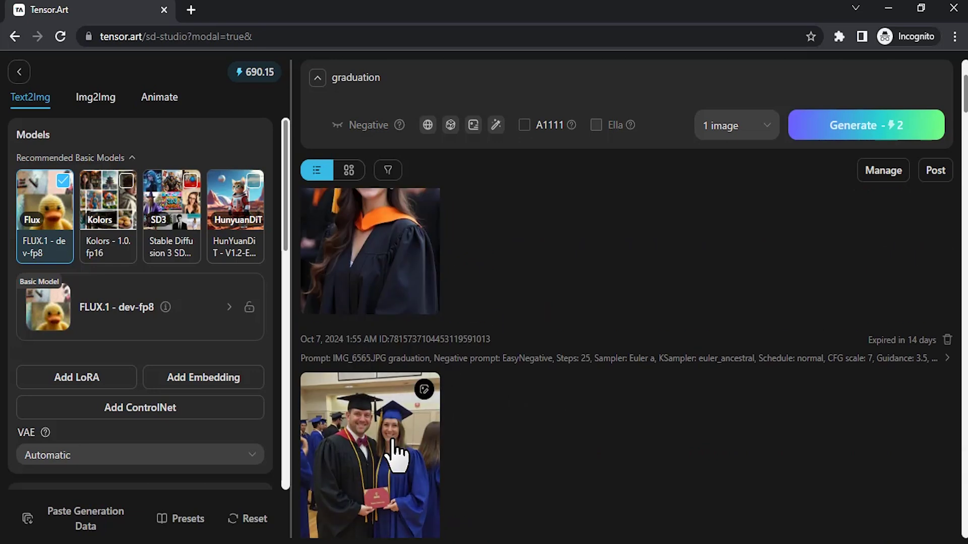
scroll(391, 414, "up", 4)
left_click(387, 323)
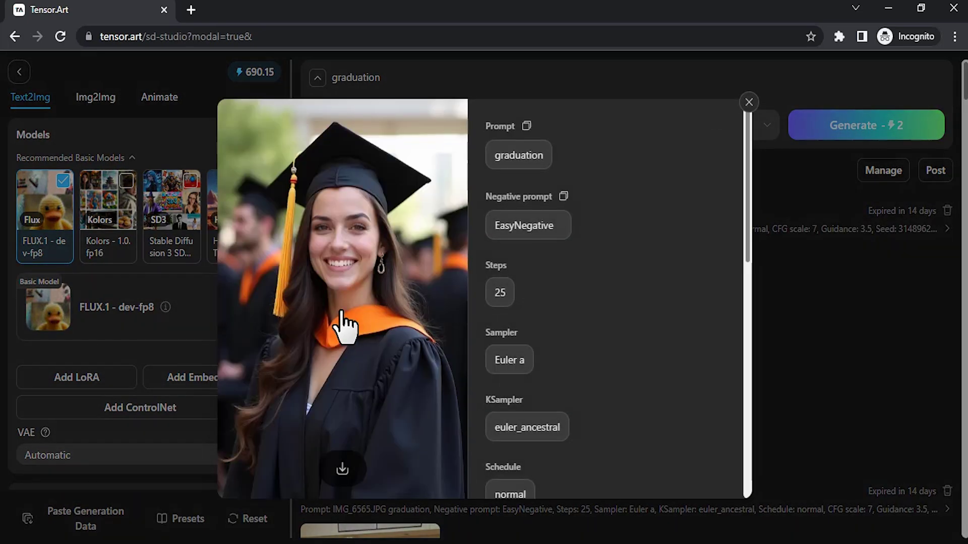
double_click(493, 156)
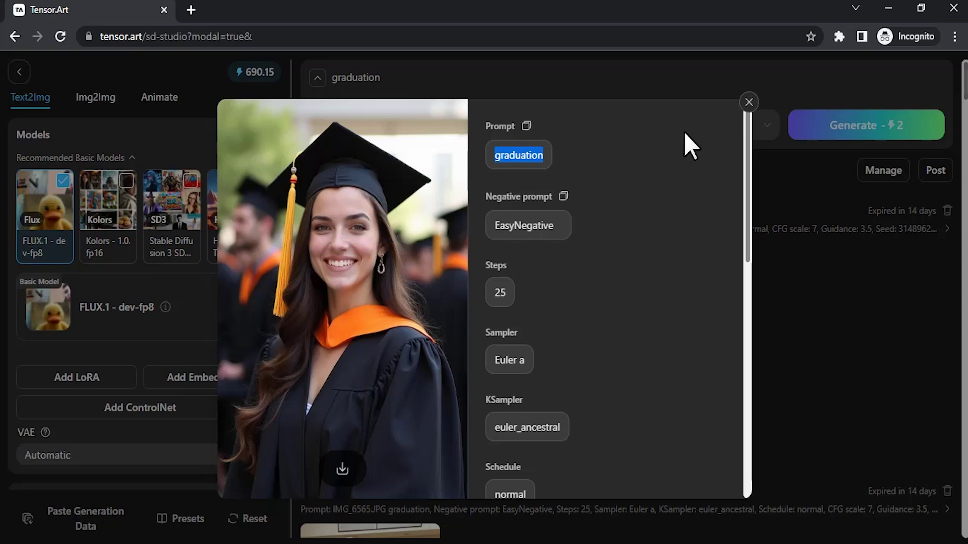
left_click(749, 102)
scroll(443, 308, "down", 3)
- Scroll down and preview the IMG_6565.JPG graduation couple photo, then dismiss the preview
scroll(444, 308, "down", 2)
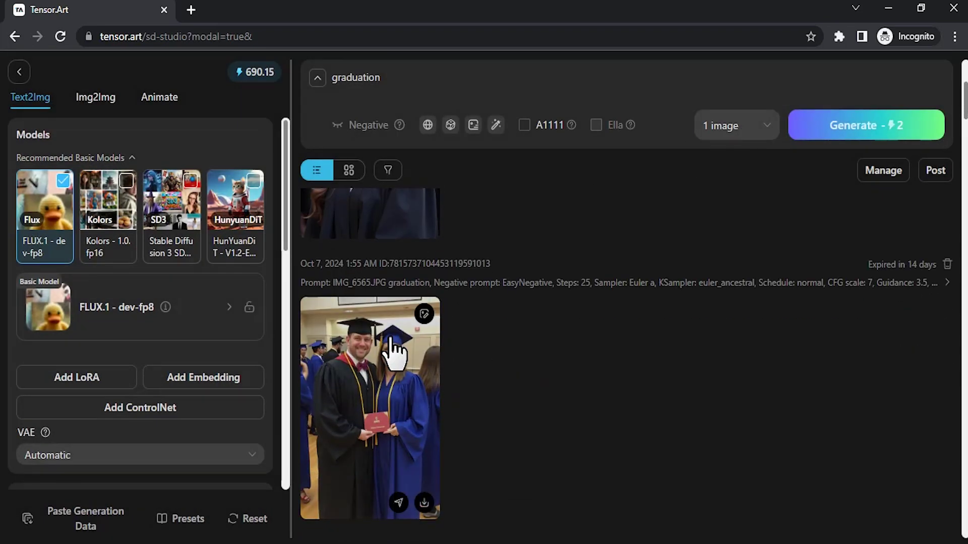
left_click(429, 328)
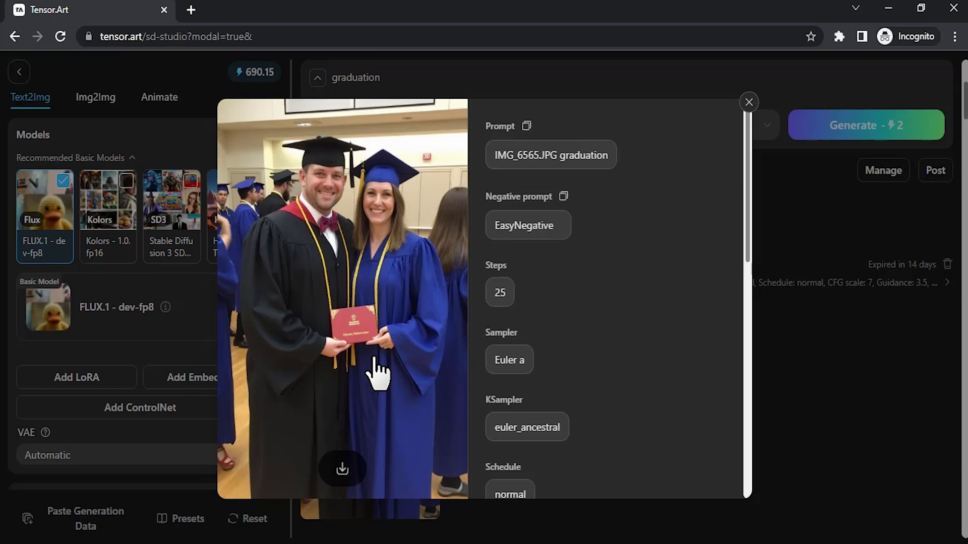
key("Escape")
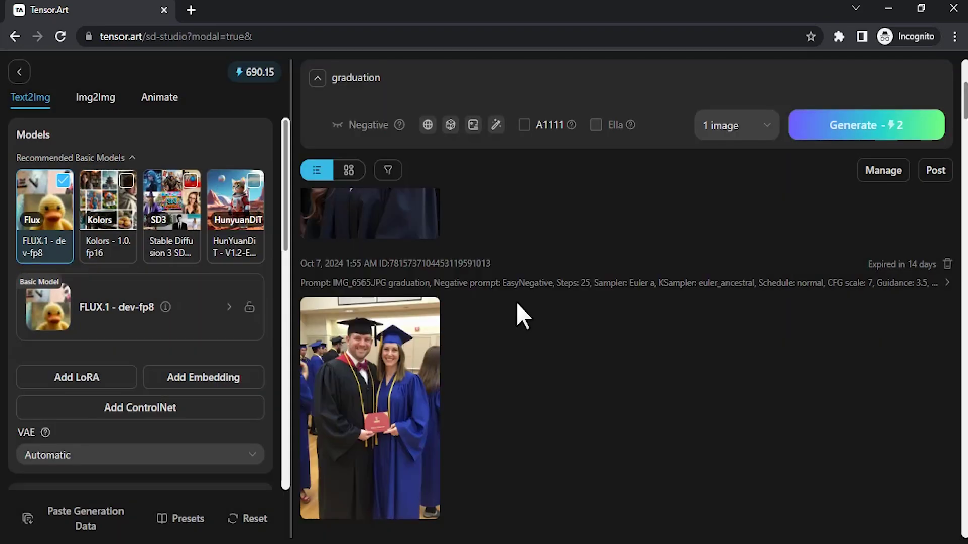
- Review the photo's generation parameters, highlighting the IMG_6565.JPG prefix in its prompt
left_click(386, 282)
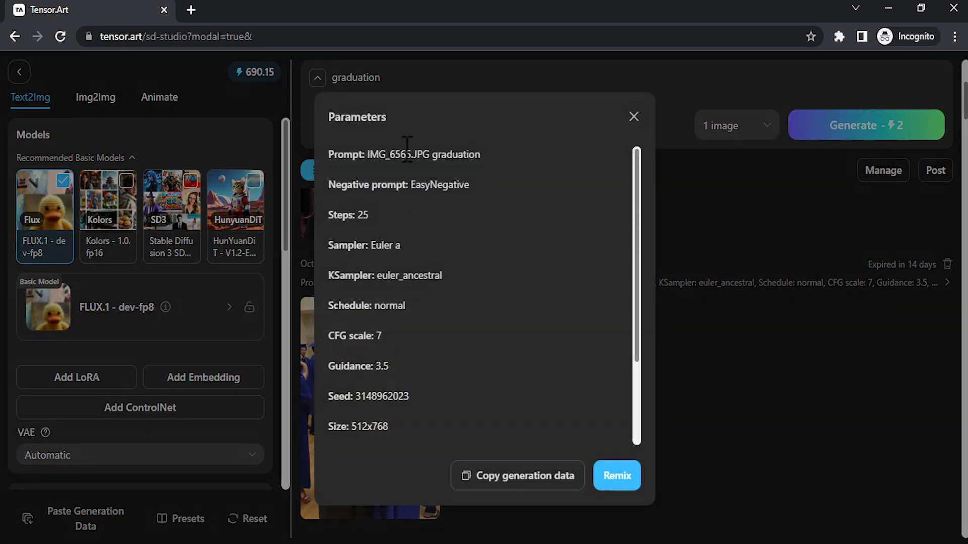
left_click_drag(430, 154, 371, 154)
left_click(432, 154)
left_click_drag(429, 154, 368, 150)
left_click_drag(428, 151, 470, 160)
left_click(633, 117)
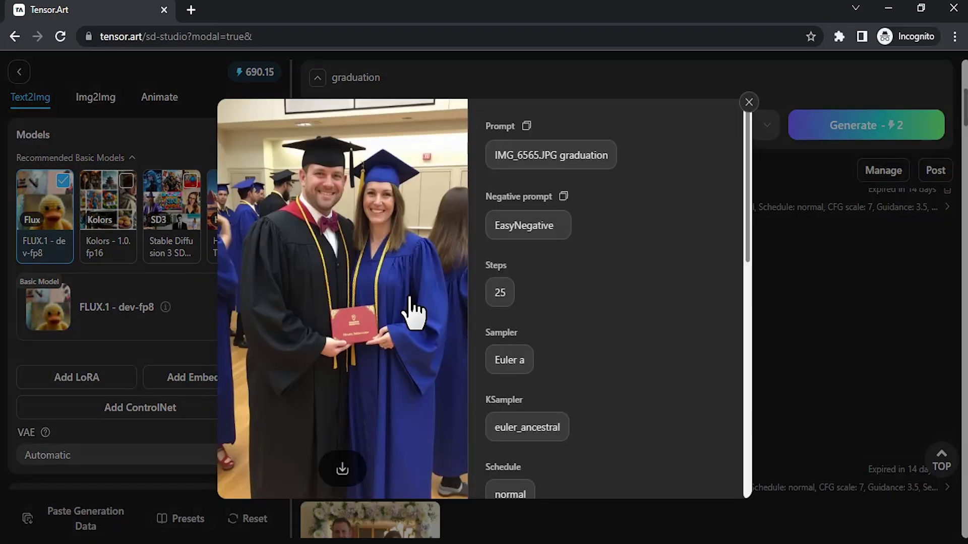
- Close the couple photo's detail view, back to the list topped by the plain graduation portrait
left_click(749, 103)
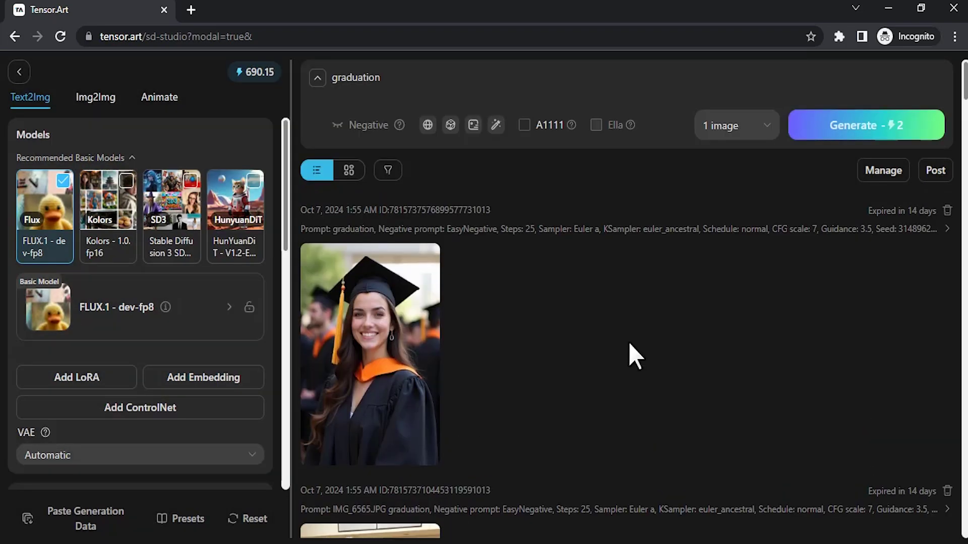